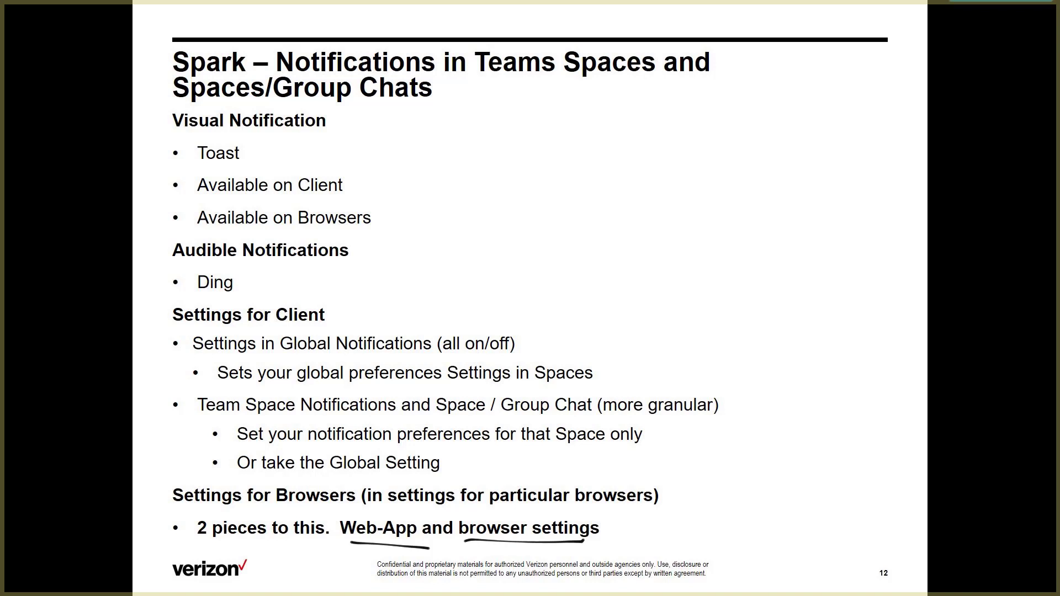
# - Clear the slide's underlines and leave the slide show to reveal the remote Spark desktop
pyautogui.press('Escape')
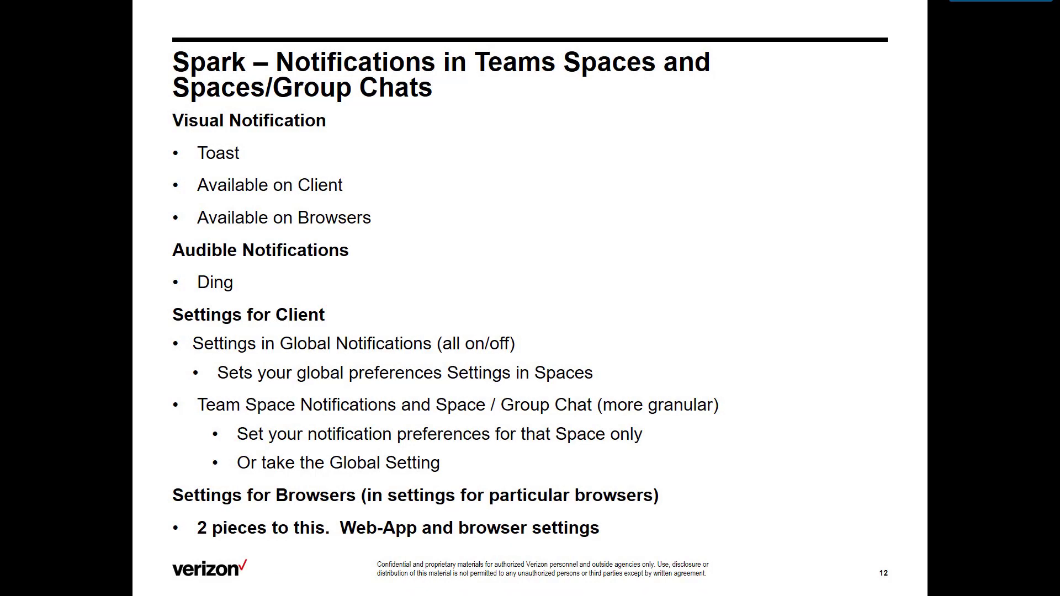
pyautogui.hotkey('alt', 'Tab')
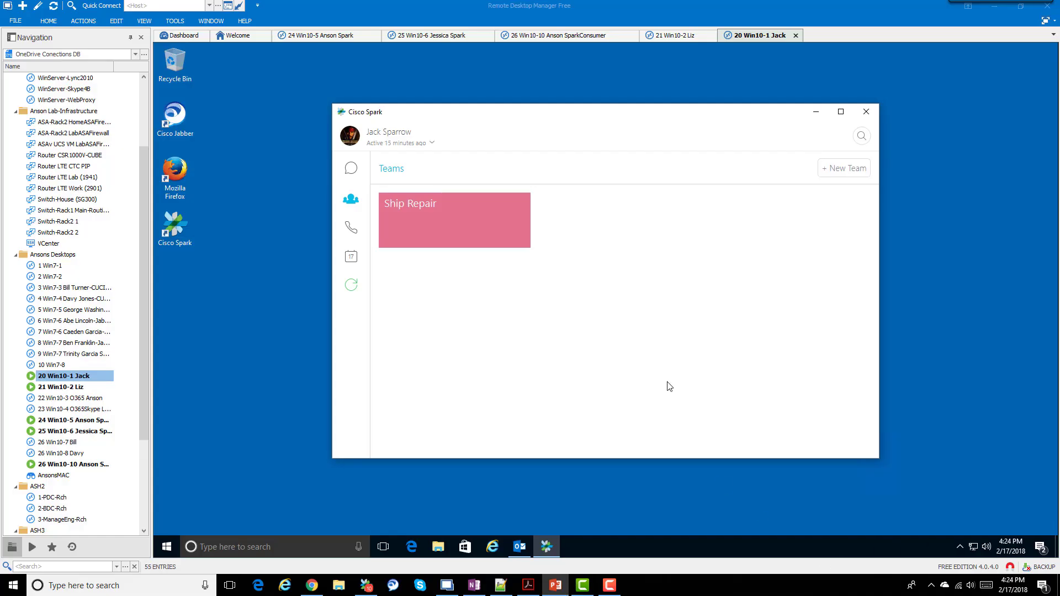
# - On the first user's session, view Spark notifications: Spaces All Messages, meetings at start time
pyautogui.doubleClick(79, 388)
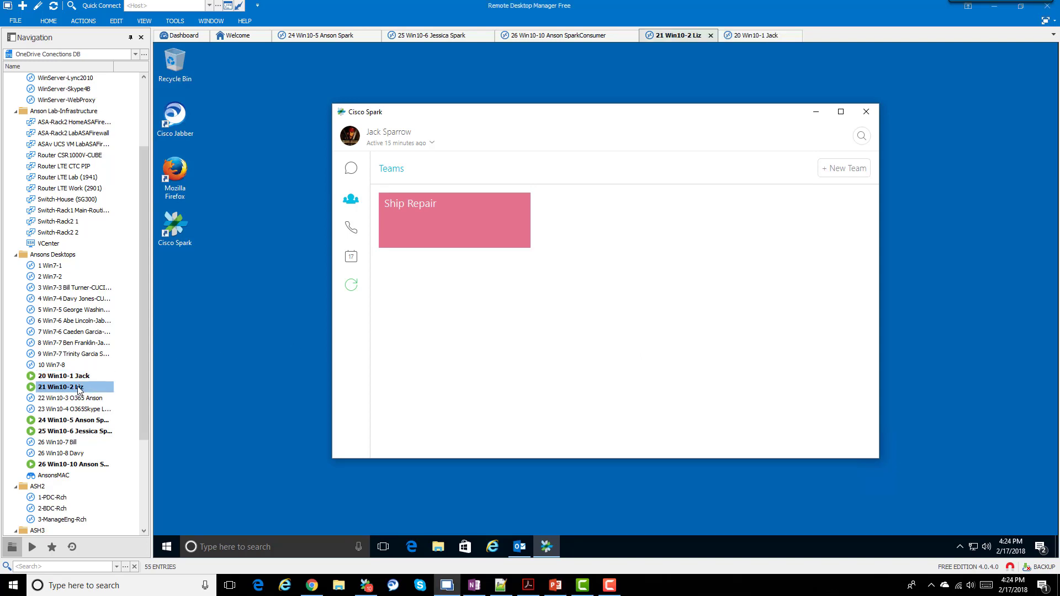
pyautogui.click(87, 377)
pyautogui.doubleClick(87, 377)
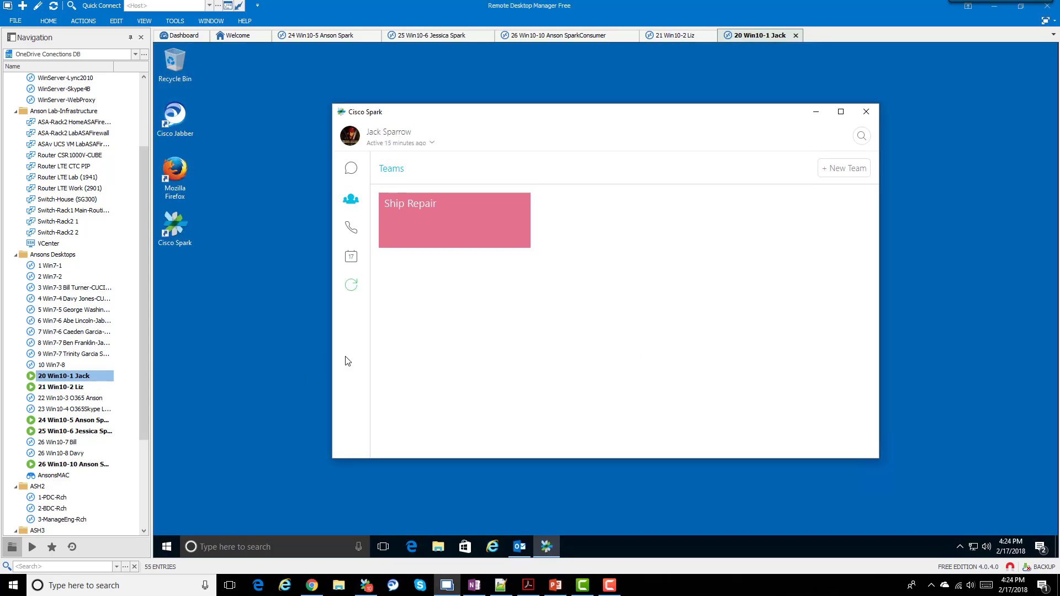
pyautogui.click(355, 141)
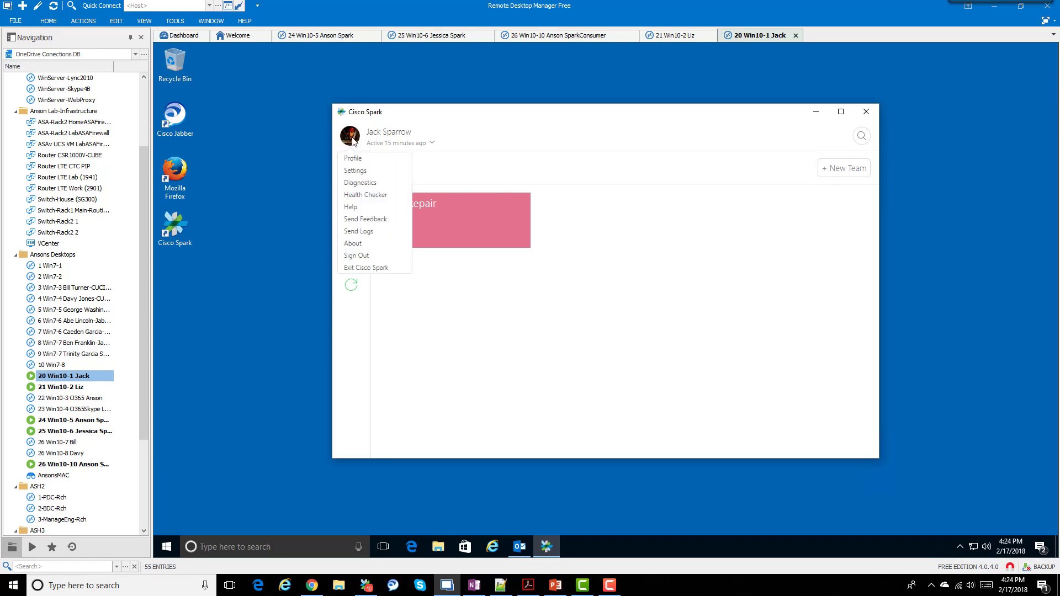
pyautogui.click(371, 175)
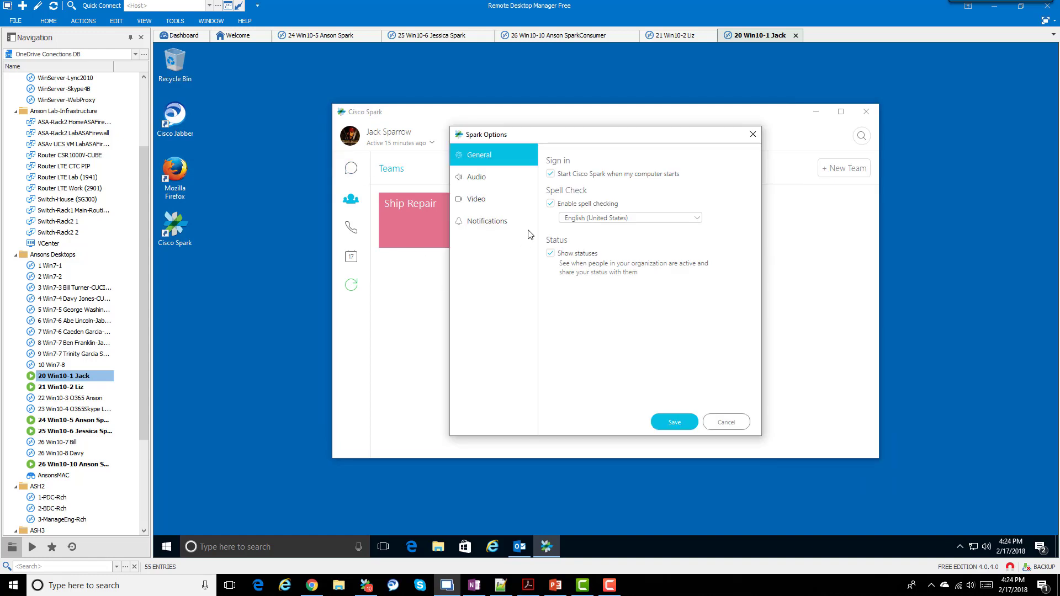
pyautogui.click(498, 228)
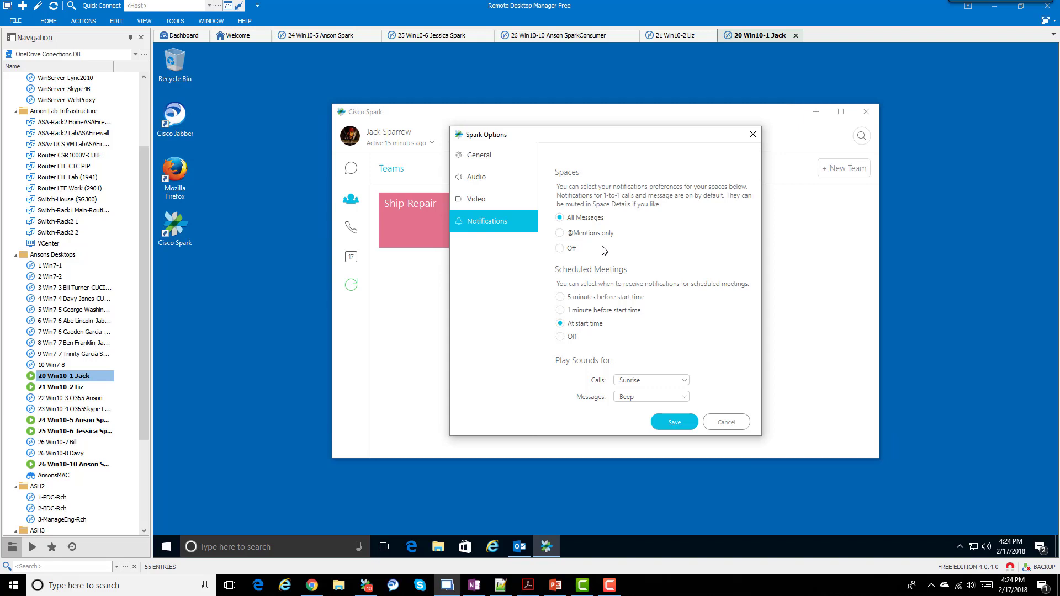
pyautogui.doubleClick(64, 389)
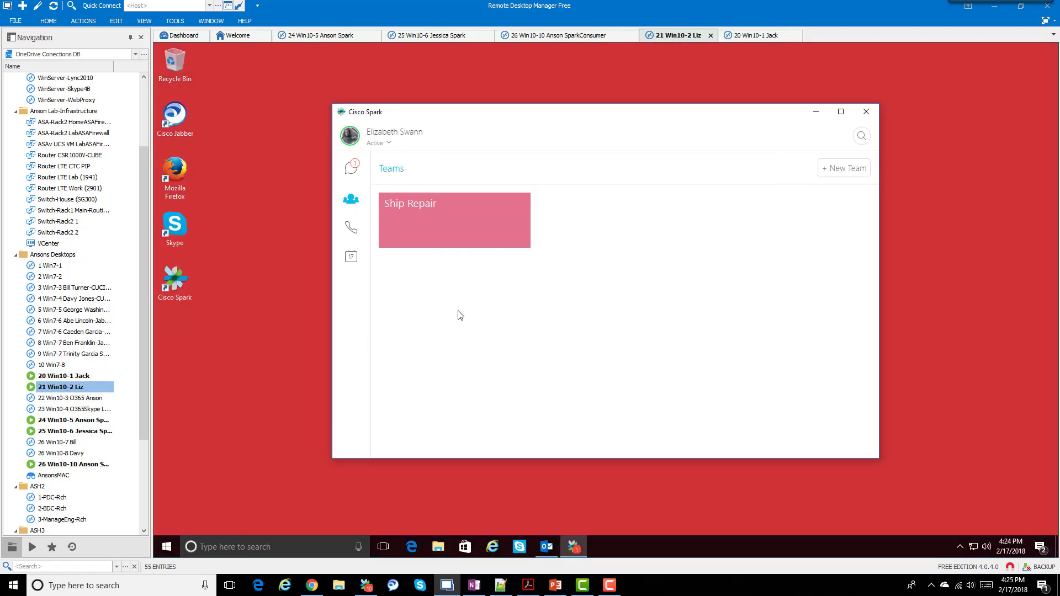
# - Review the second user's Spark notification settings, with Spaces set to Off, and cancel without changes
pyautogui.click(350, 135)
pyautogui.click(355, 171)
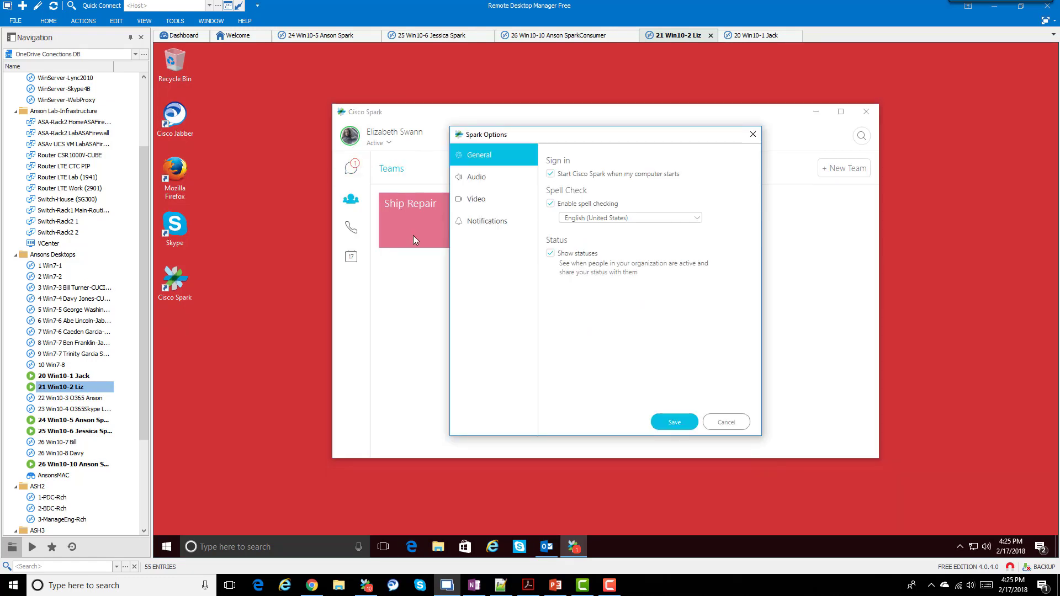
pyautogui.click(487, 221)
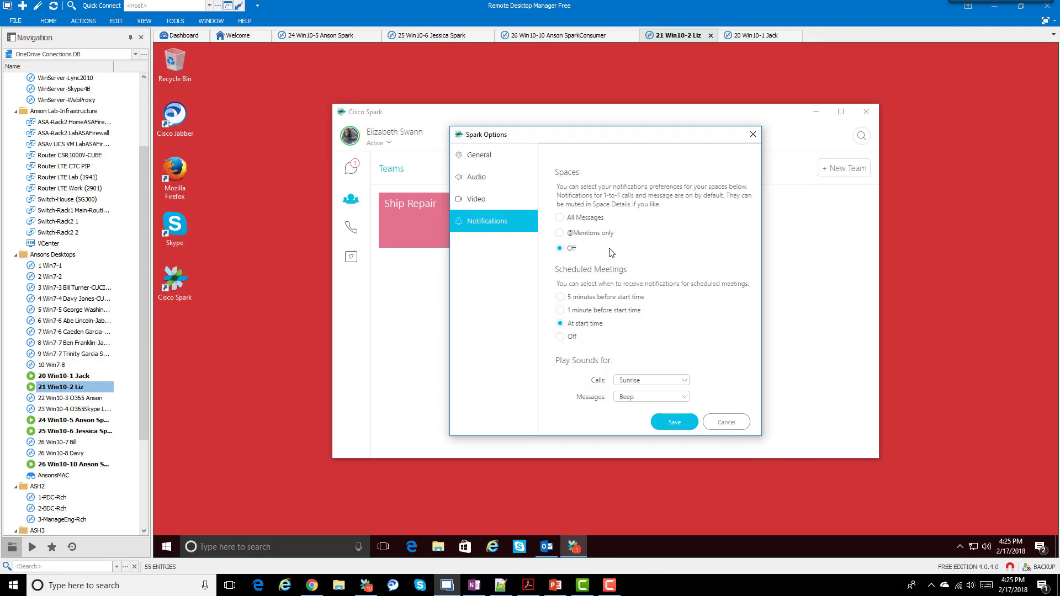
pyautogui.click(717, 422)
pyautogui.doubleClick(86, 376)
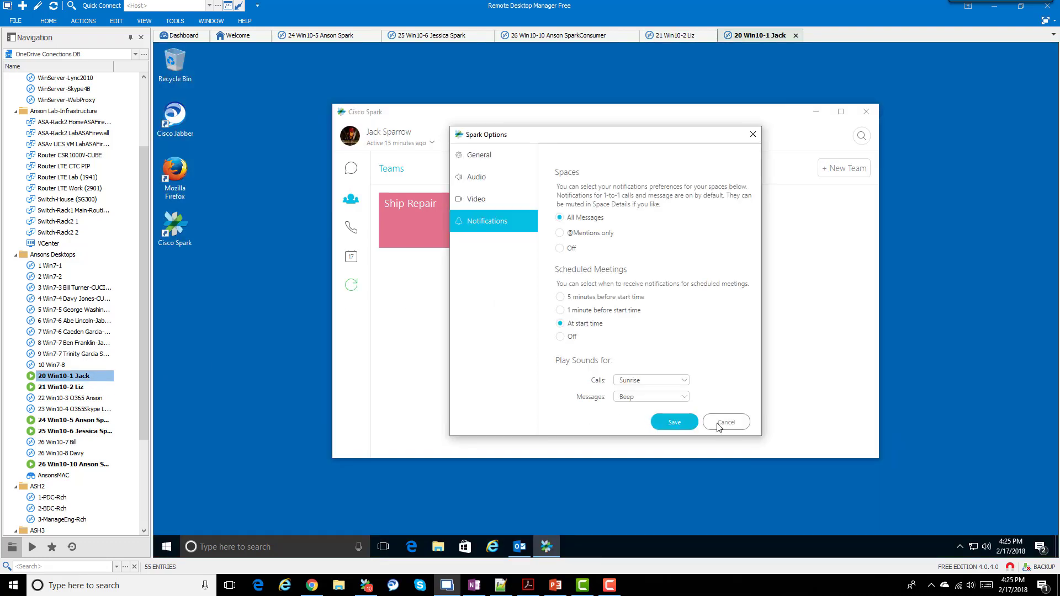
# - Close Spark Options, open Ship Repair's Ship Propeller space and draft 'hello'
pyautogui.click(719, 422)
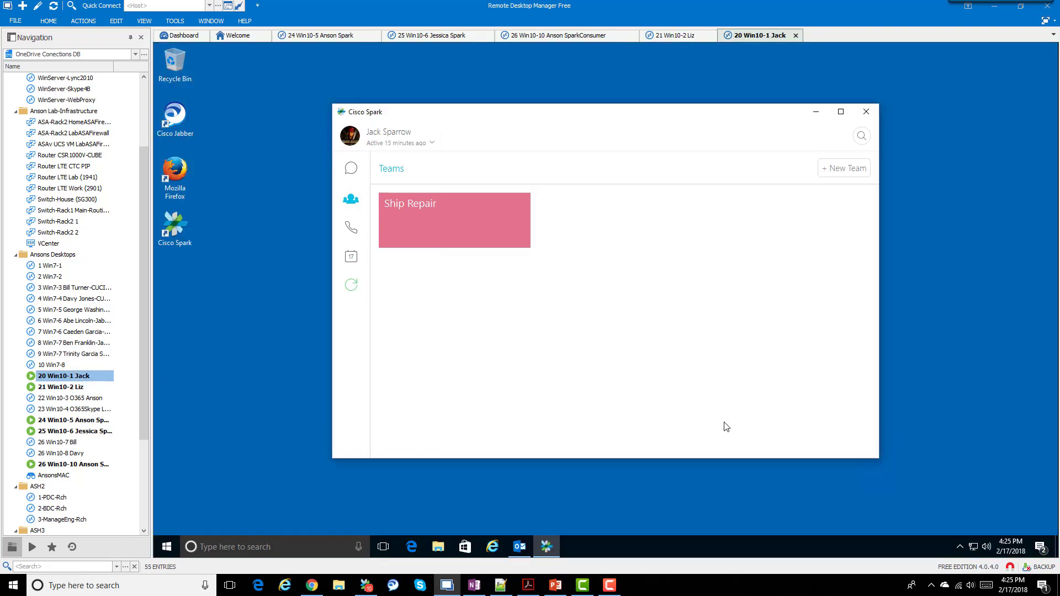
pyautogui.click(451, 225)
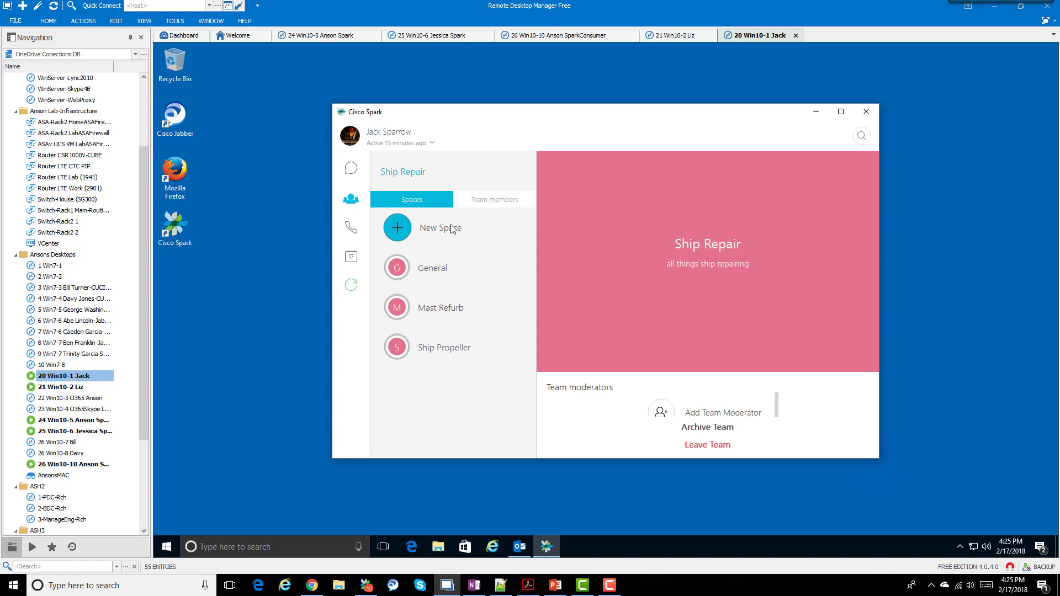
pyautogui.click(450, 350)
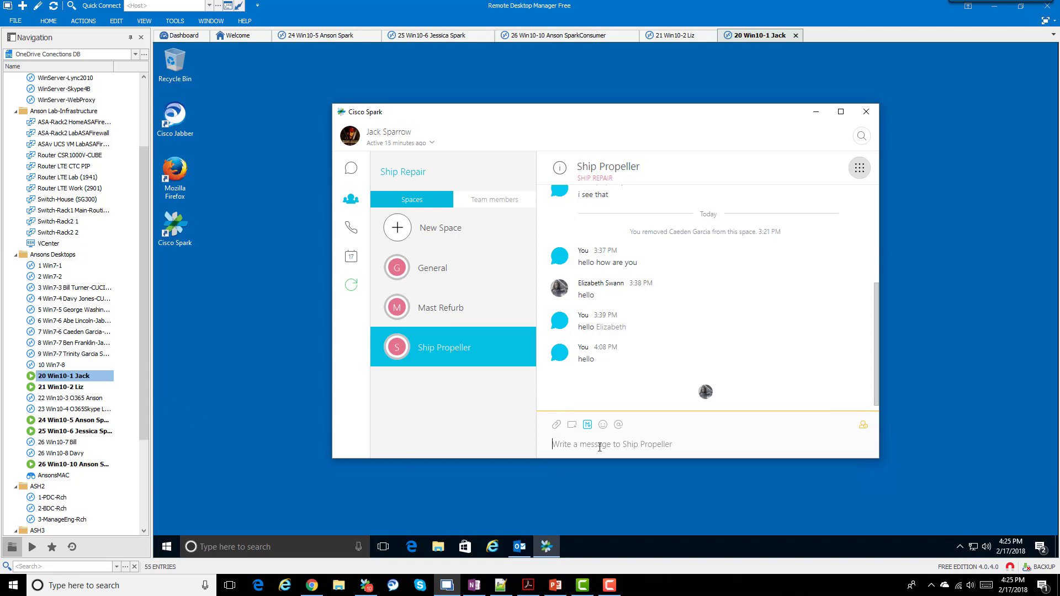
pyautogui.write('hello')
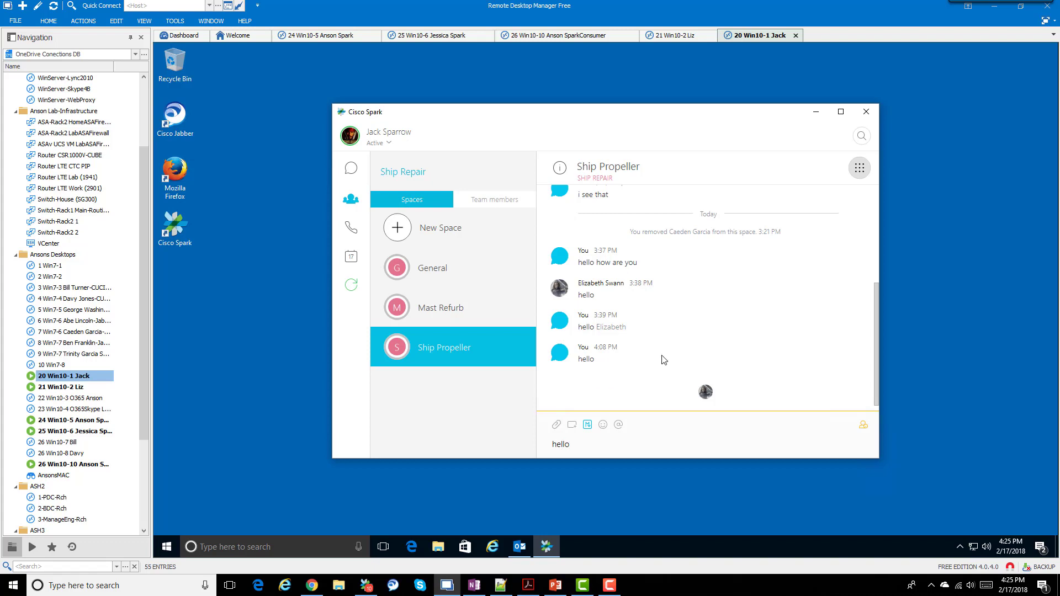
# - Check the Ship Propeller member list, then send the 'hello' message
pyautogui.click(859, 168)
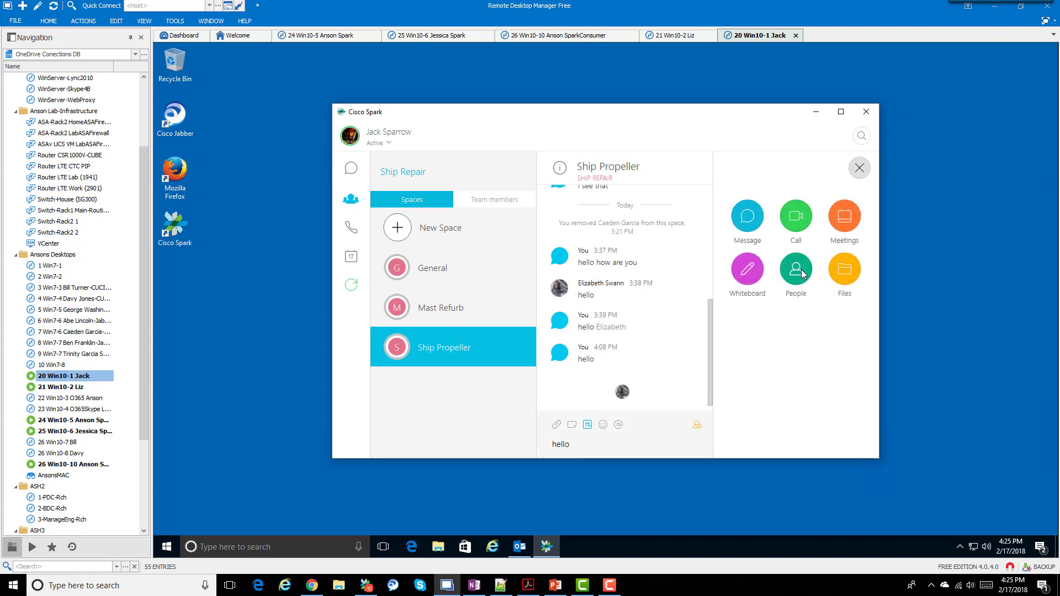
pyautogui.click(795, 269)
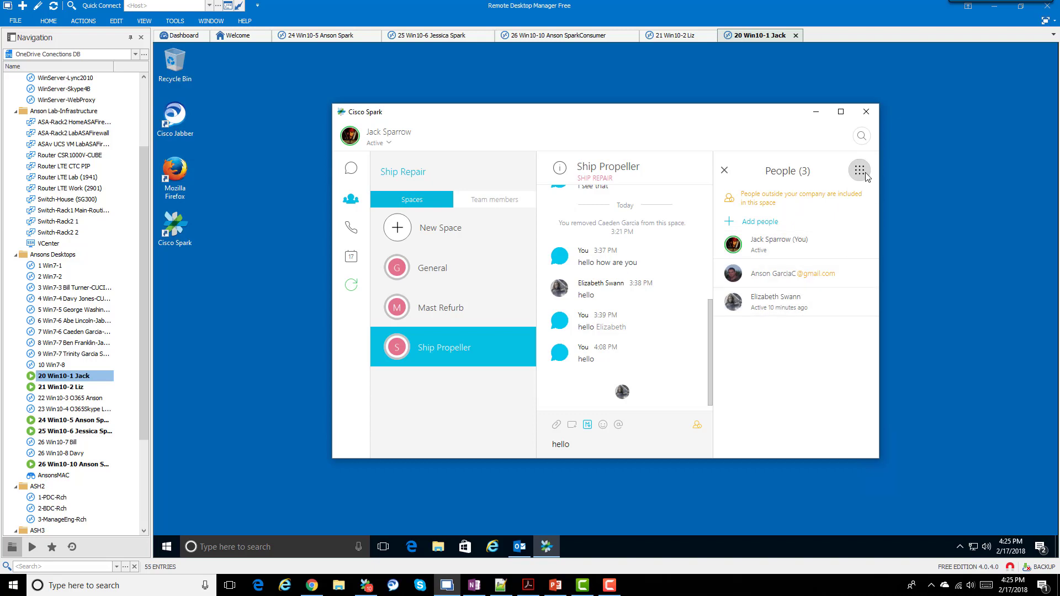
pyautogui.click(725, 171)
pyautogui.click(655, 446)
pyautogui.press('Return')
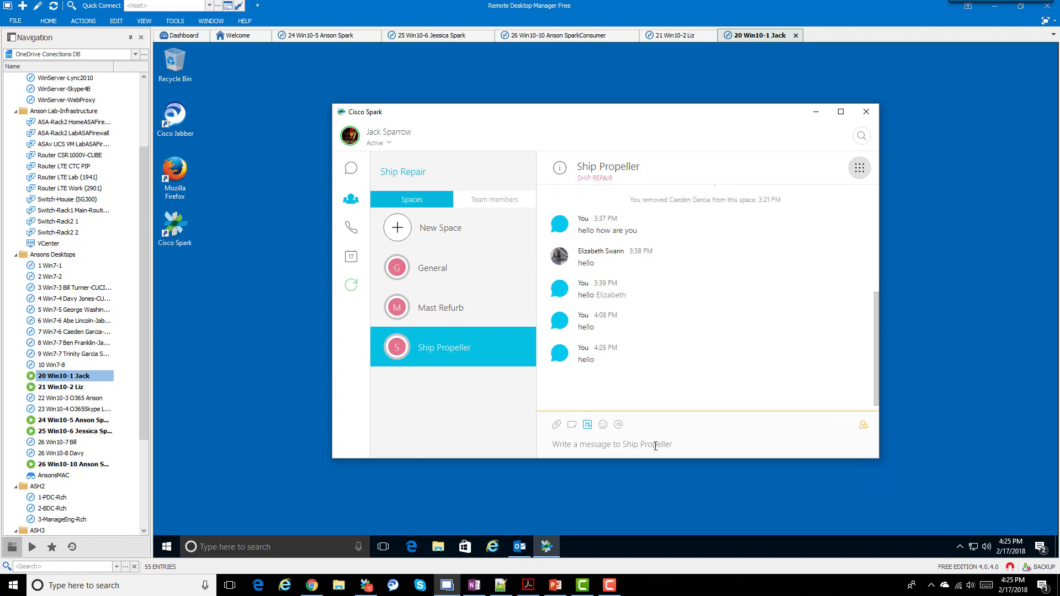
pyautogui.doubleClick(83, 389)
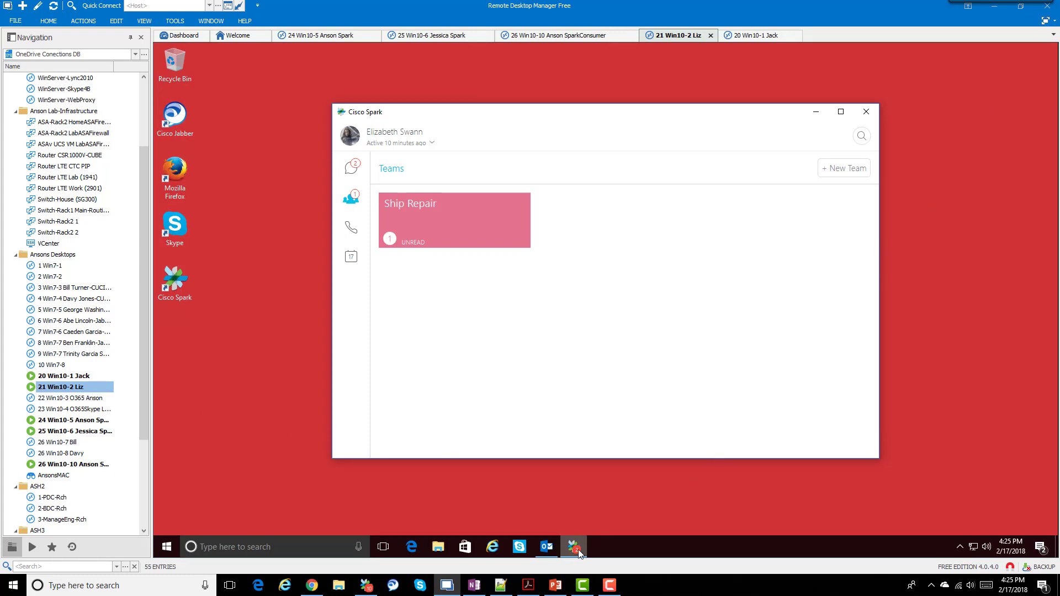
# - Minimize Spark on the red desktop and send 'hello' in Ship Propeller from the other session
pyautogui.moveTo(580, 552)
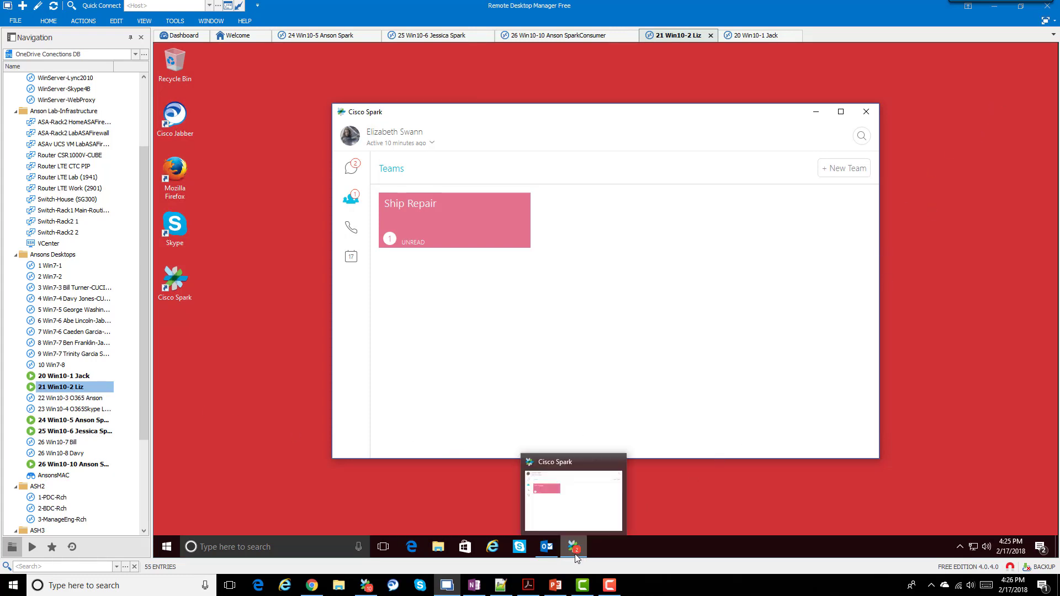
pyautogui.click(815, 111)
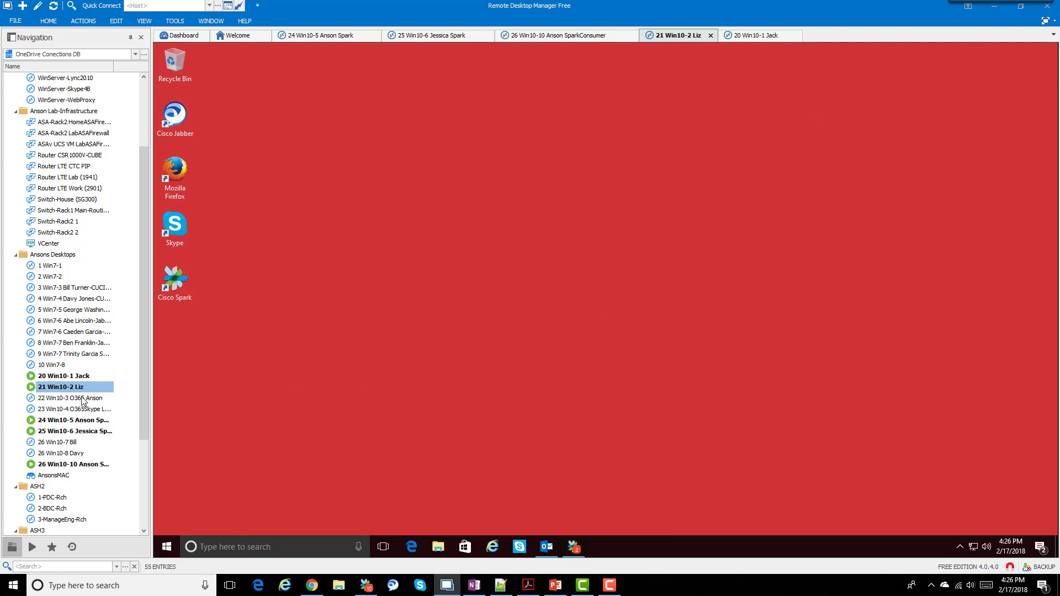
pyautogui.doubleClick(89, 377)
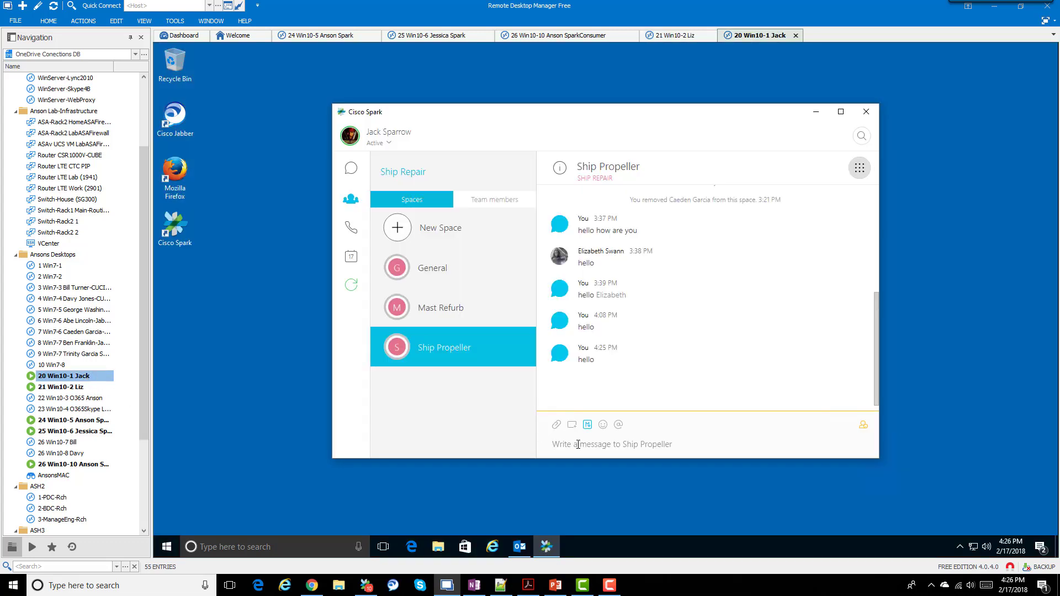
pyautogui.click(579, 445)
pyautogui.write('hello')
pyautogui.press('Return')
pyautogui.doubleClick(76, 387)
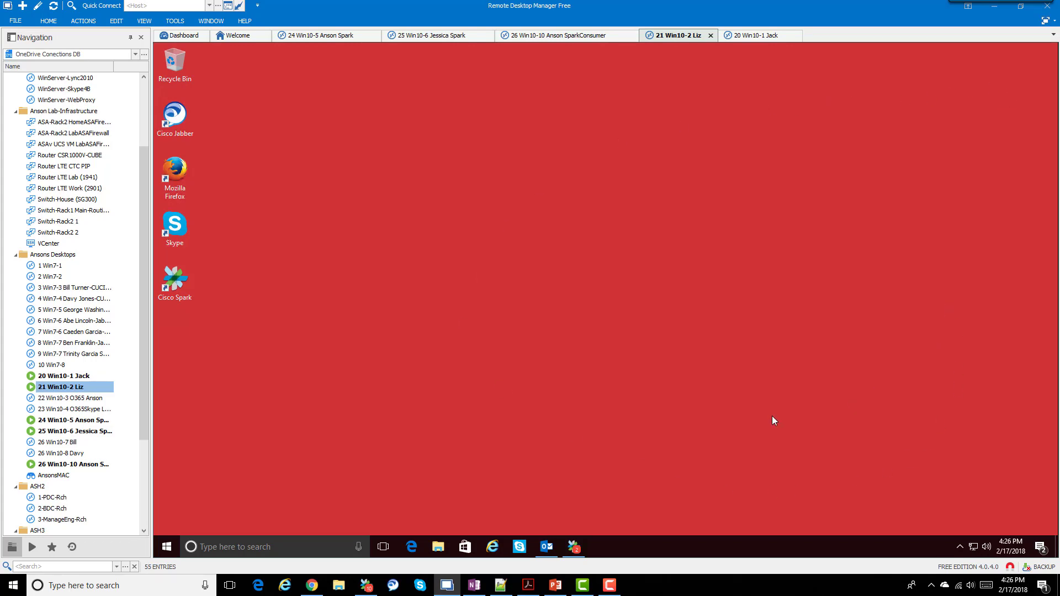
# - Bring up the Outlook inbox, look it over, then minimize it
pyautogui.click(546, 546)
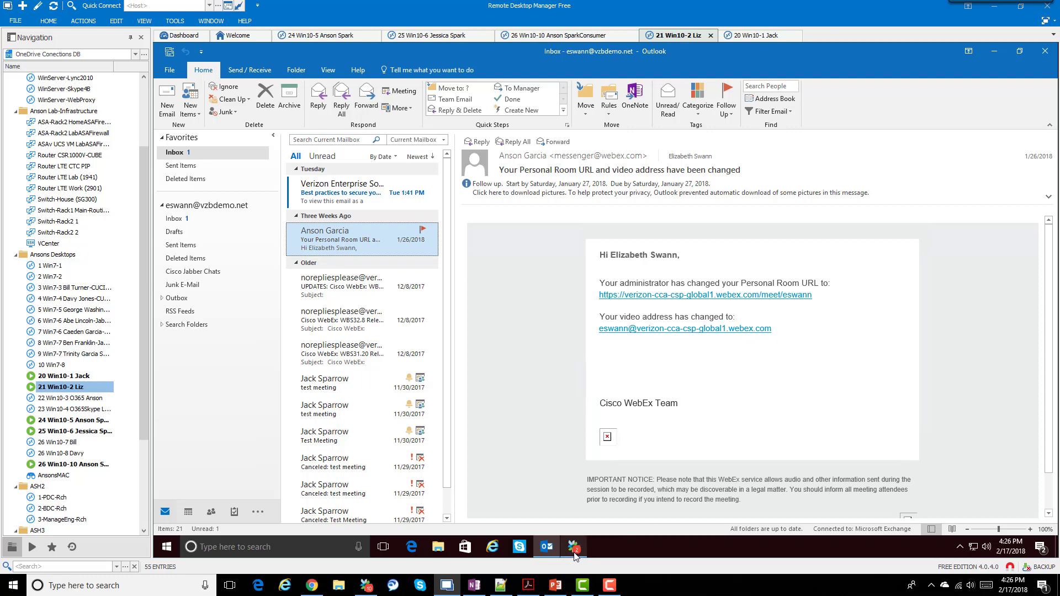
pyautogui.moveTo(574, 555)
pyautogui.click(994, 51)
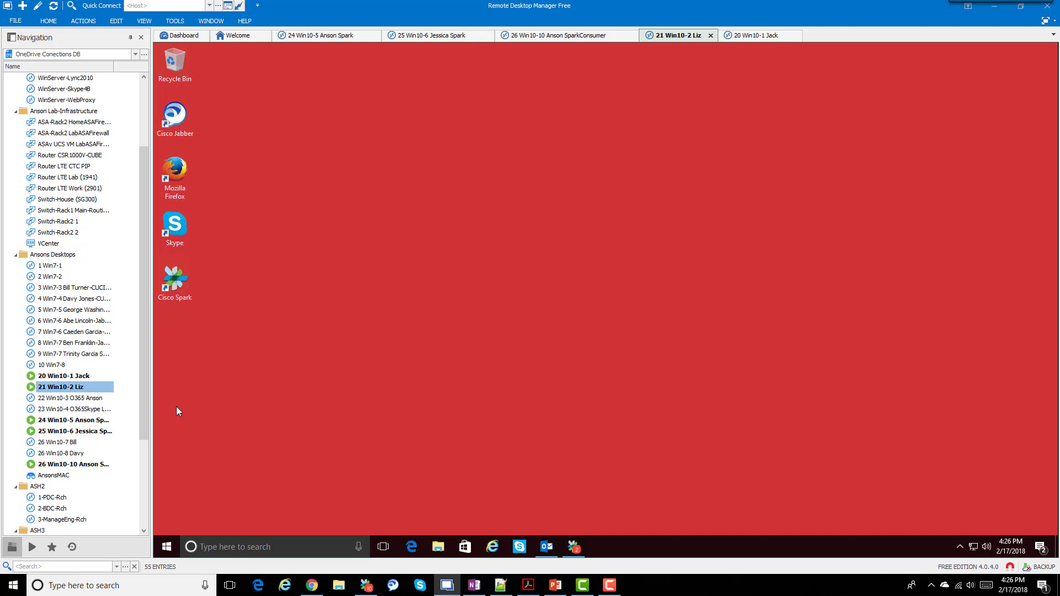
# - Reopen Spark, go to Ship Repair's Ship Propeller space and draft a 'hello' reply
pyautogui.click(574, 547)
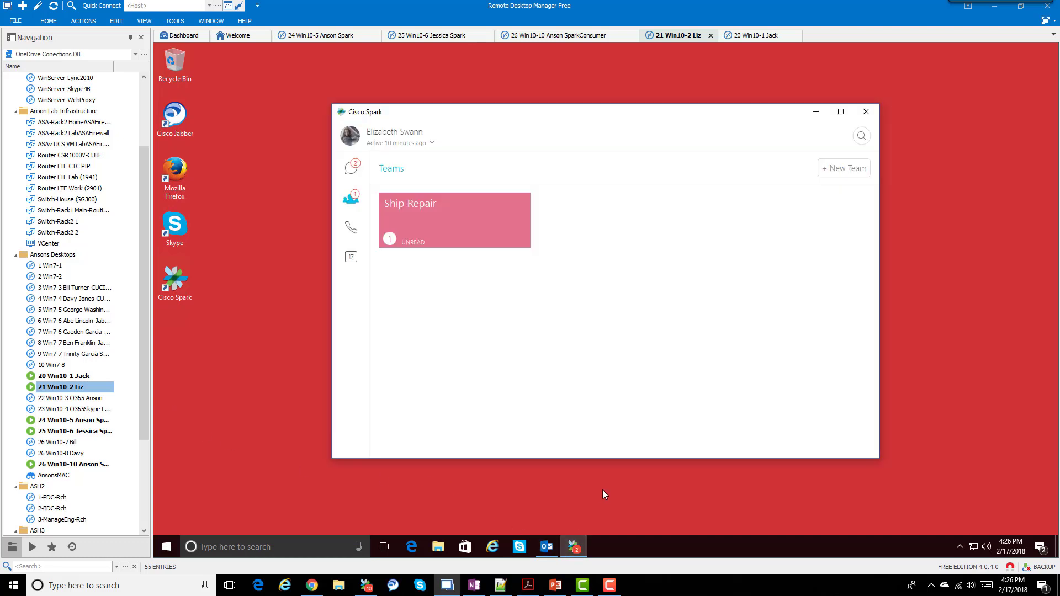
pyautogui.click(443, 226)
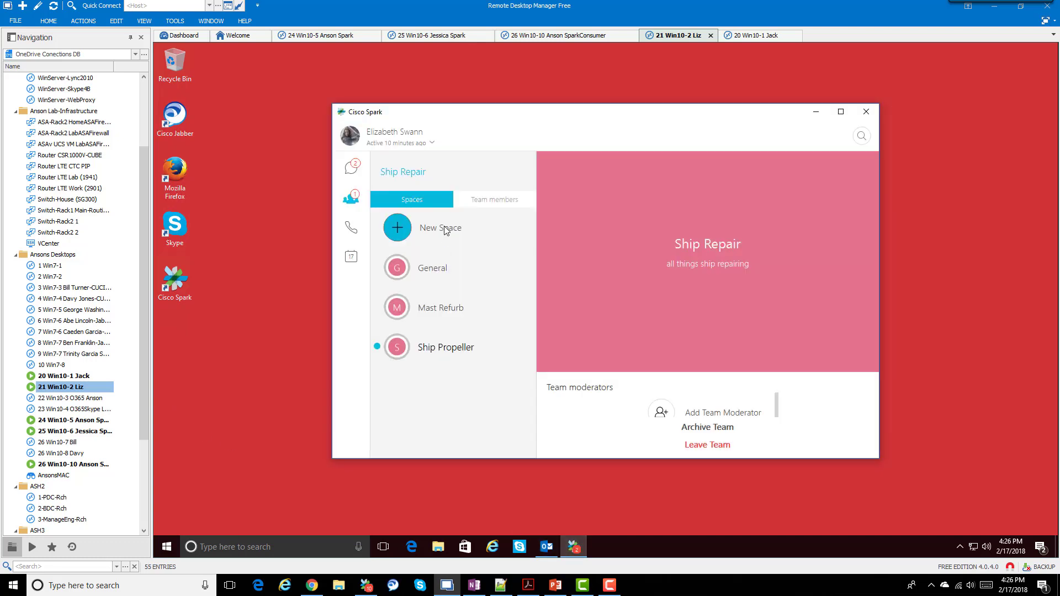
pyautogui.click(431, 354)
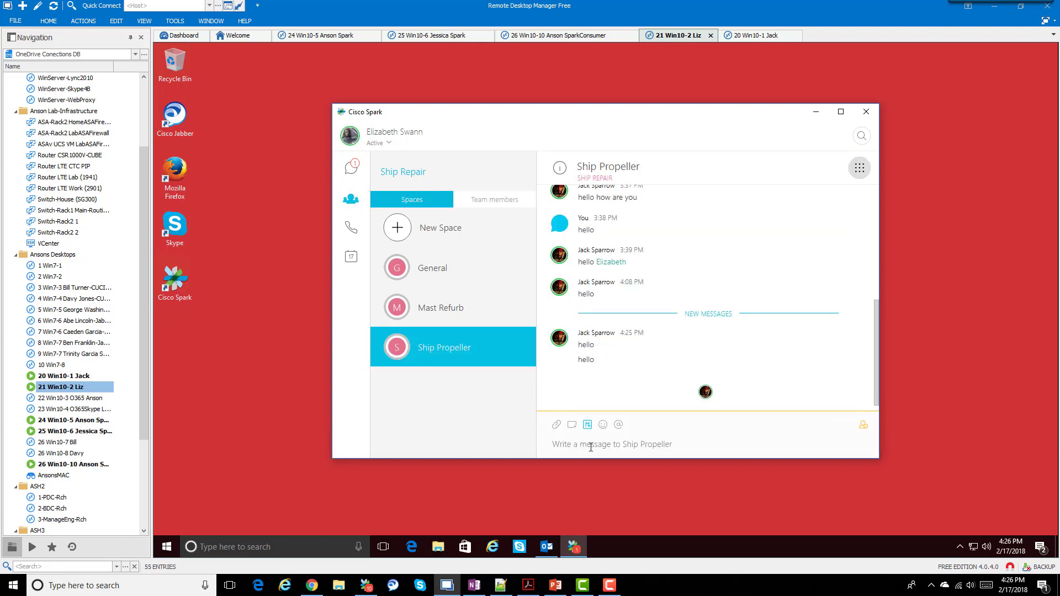
pyautogui.write('hello')
pyautogui.click(81, 378)
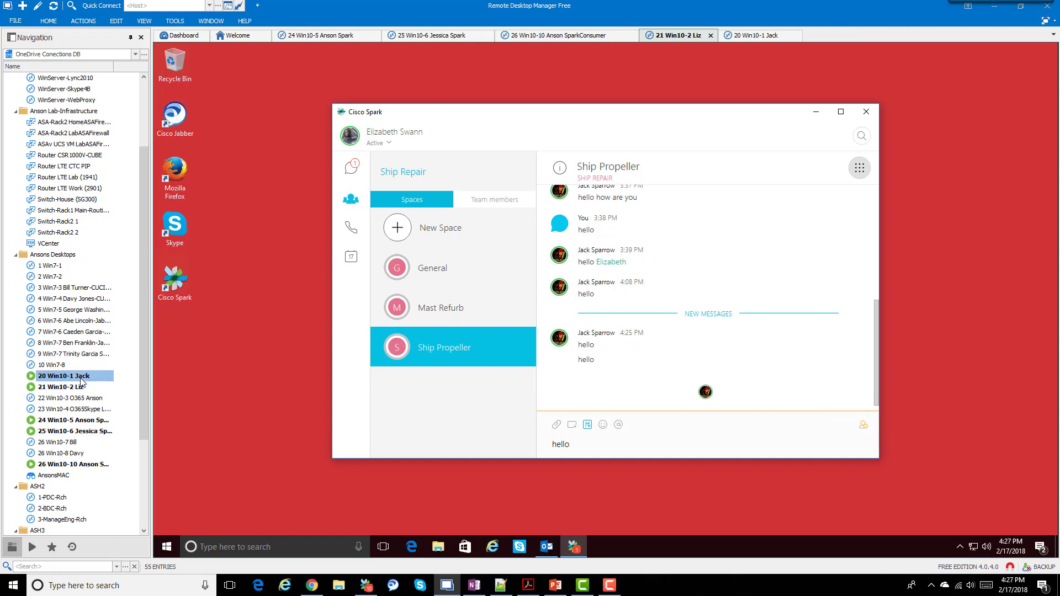
pyautogui.click(82, 380)
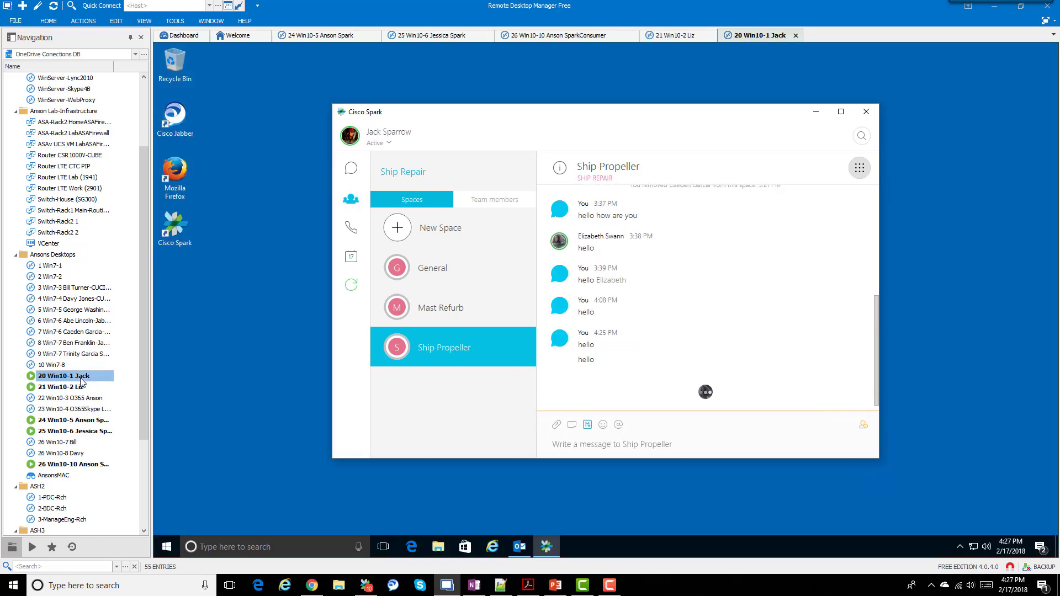
# - Show Spark's Teams list on the blue desktop, then minimize Spark so messages raise notifications
pyautogui.click(816, 113)
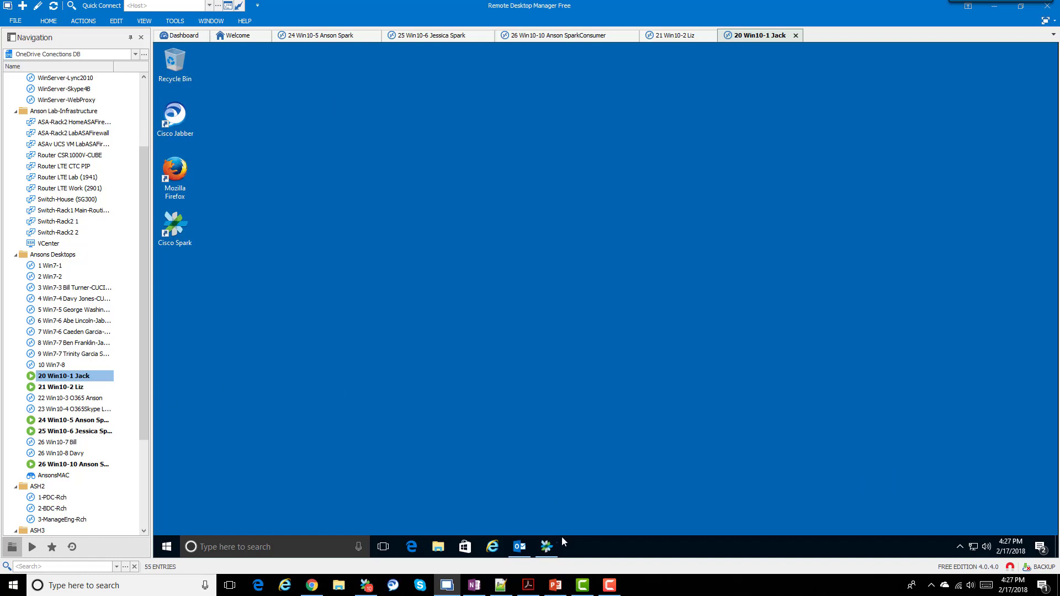
pyautogui.click(546, 546)
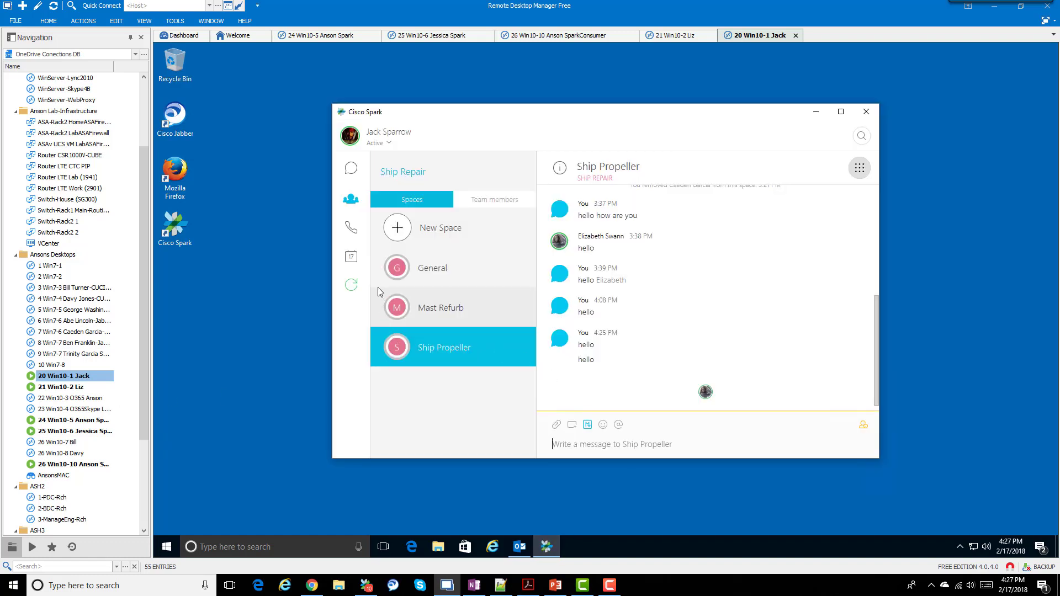
pyautogui.click(353, 199)
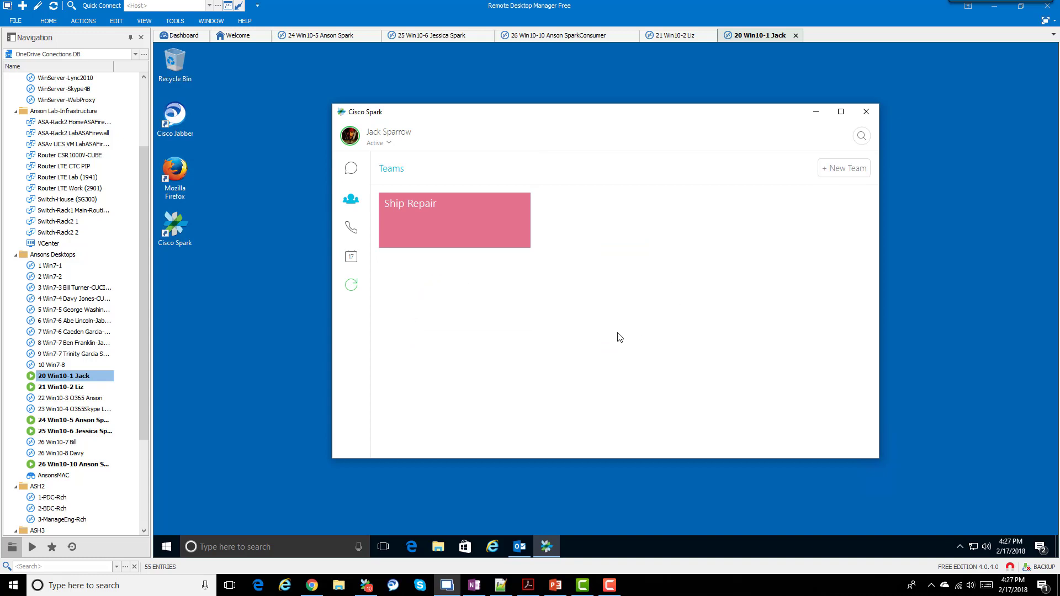
pyautogui.click(816, 112)
# - Send the drafted 'hello' from the red desktop's session and return to see the toast
pyautogui.doubleClick(92, 387)
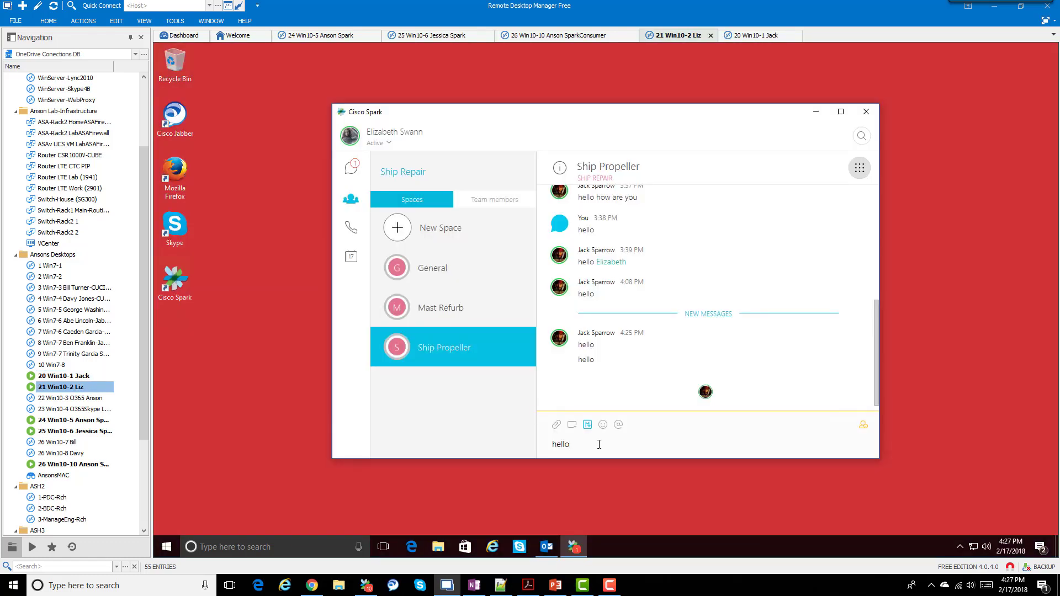
pyautogui.press('Return')
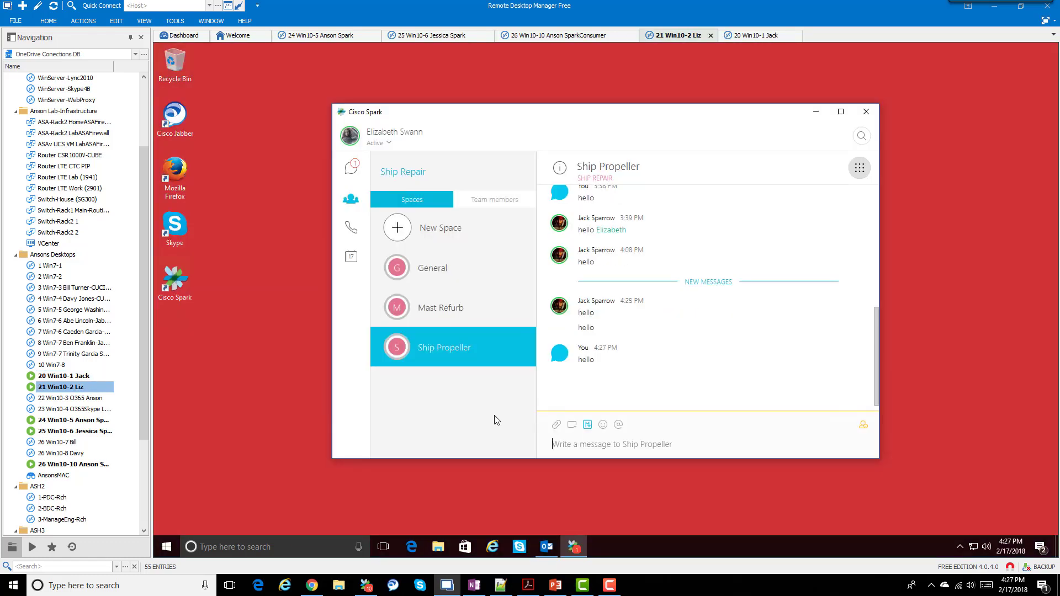
pyautogui.doubleClick(88, 375)
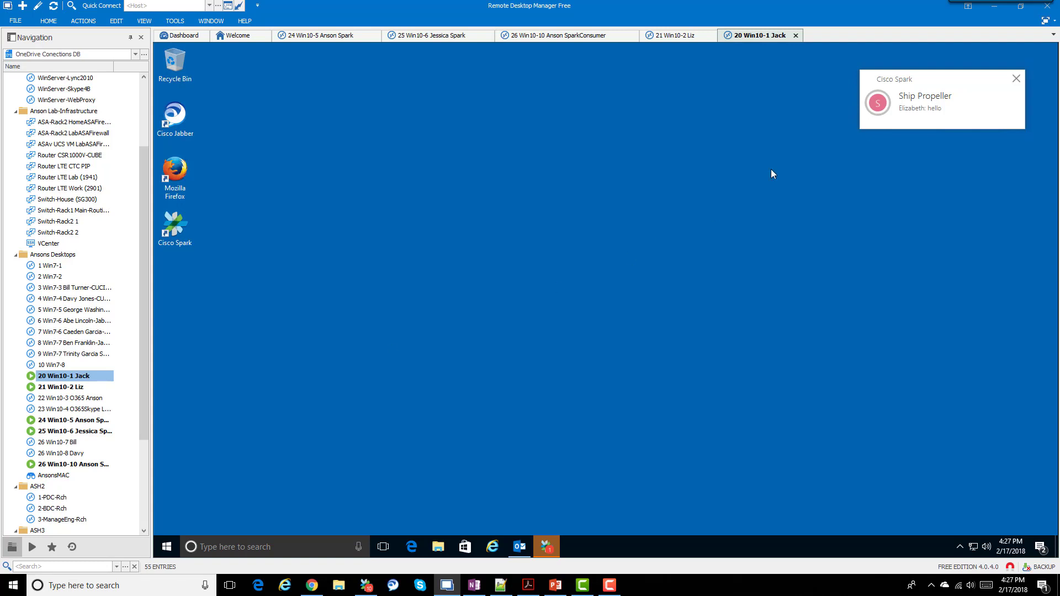